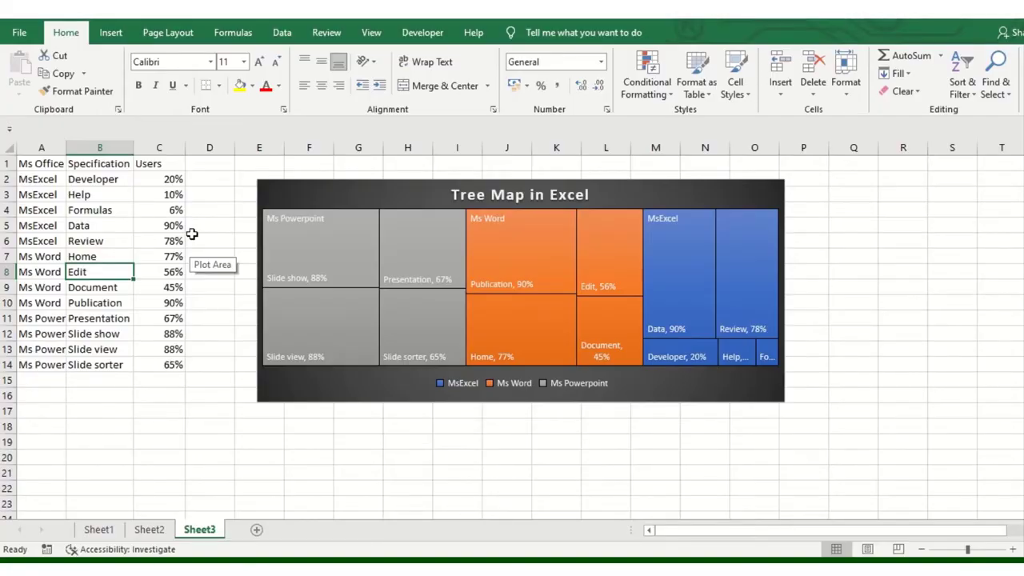
# - Nudge the Tree Map in Excel chart slightly left, then begin selecting the table's header row from A1
pyautogui.click(412, 196)
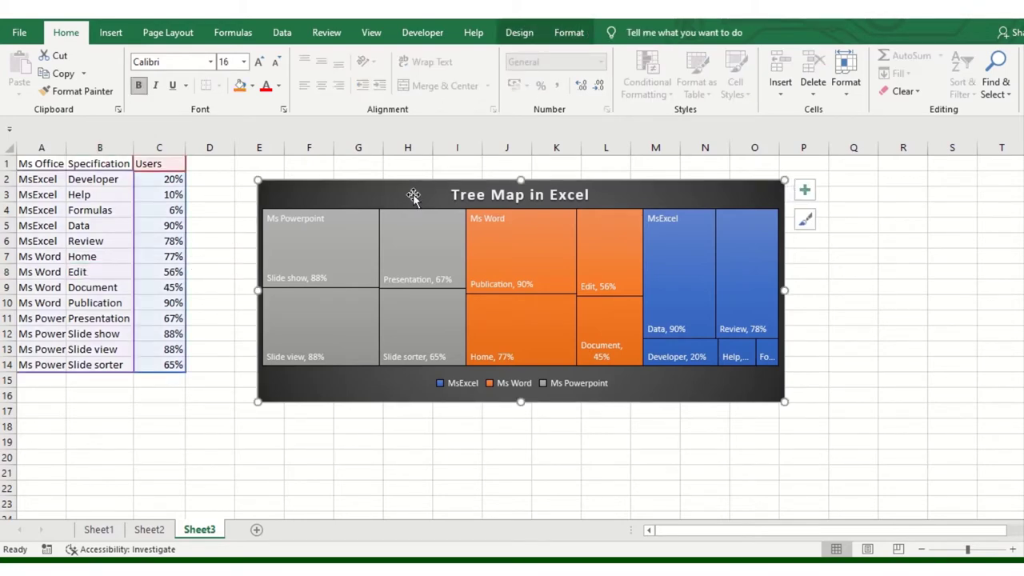
pyautogui.moveTo(413, 196); pyautogui.dragTo(384, 193)
pyautogui.click(104, 193)
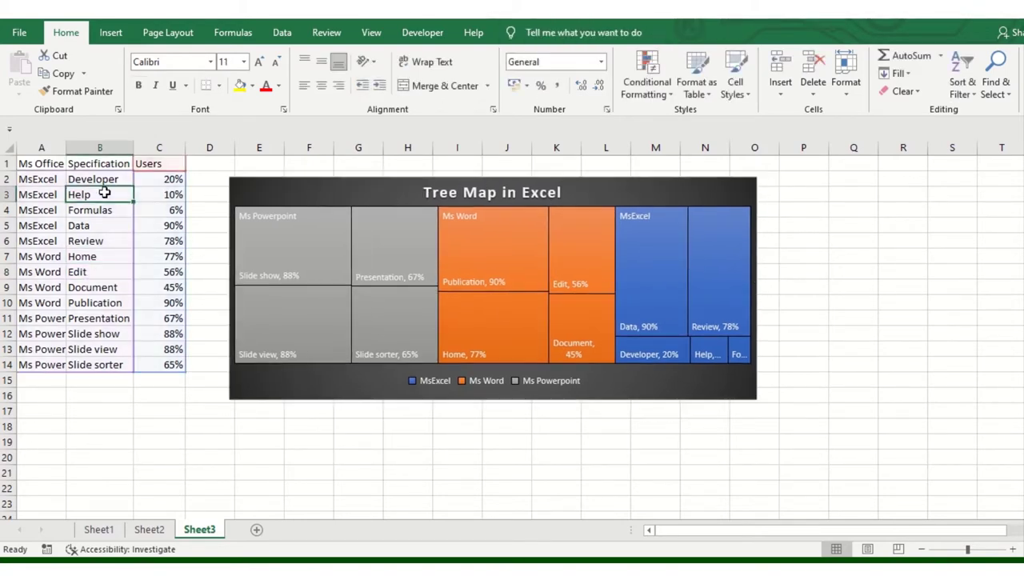
pyautogui.click(37, 165)
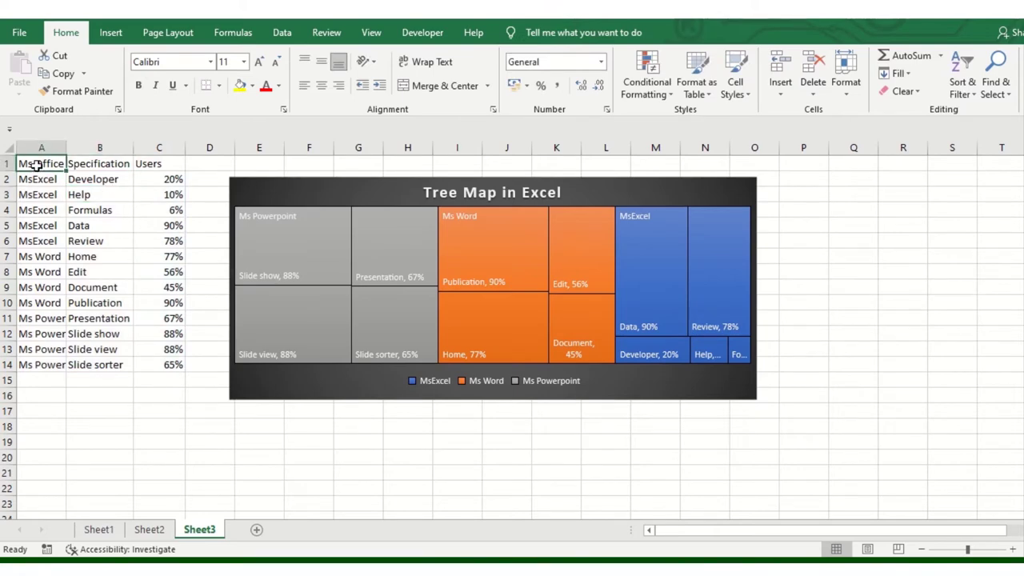
pyautogui.hotkey('shift', 'Right')
pyautogui.hotkey('shift', 'Right')
# - Copy the table A1:C14 and paste it onto a new Sheet4
pyautogui.hotkey('ctrl', 'shift', 'Down')
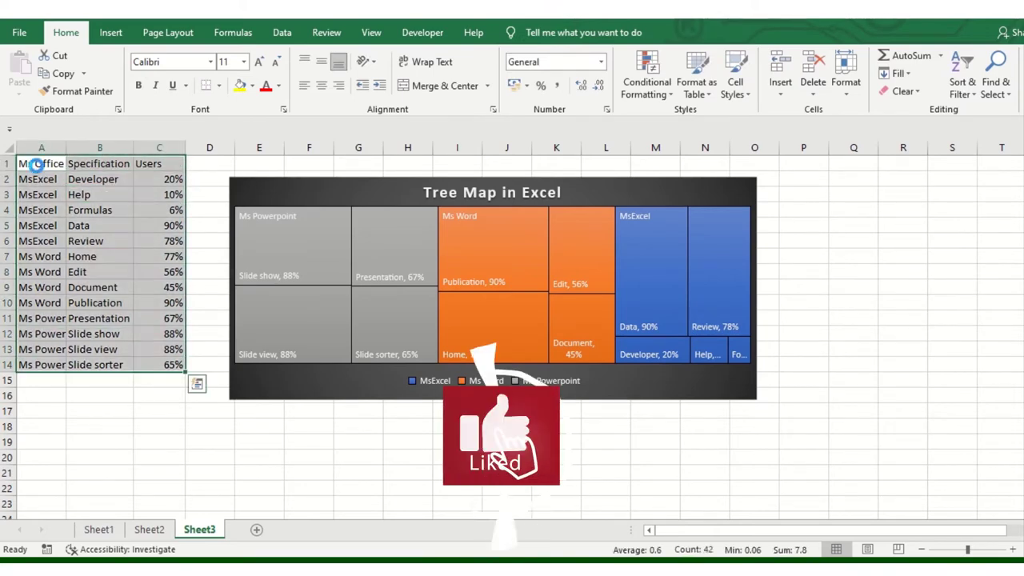
pyautogui.hotkey('ctrl', 'c')
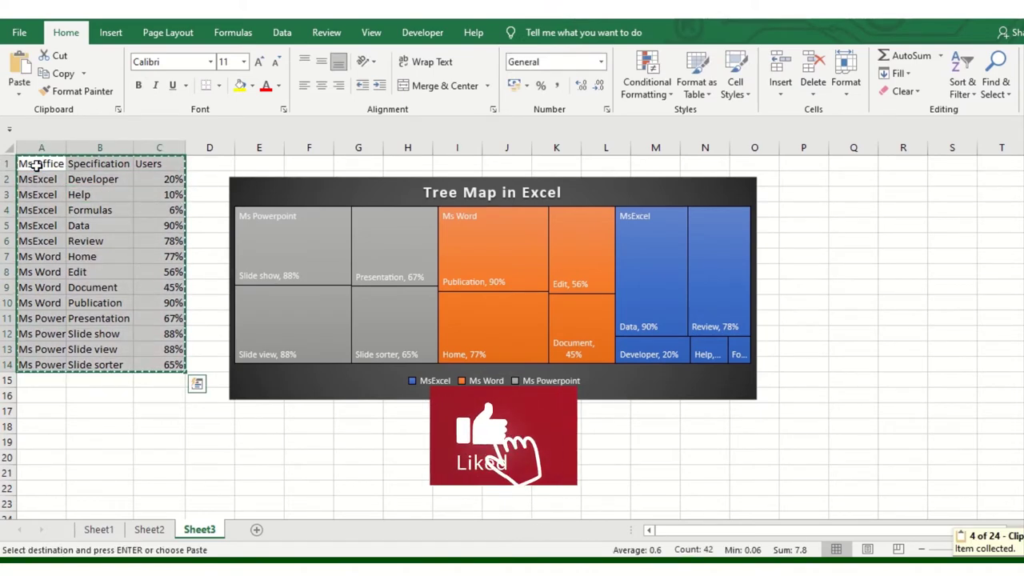
pyautogui.click(258, 529)
pyautogui.hotkey('ctrl', 'v')
pyautogui.click(211, 221)
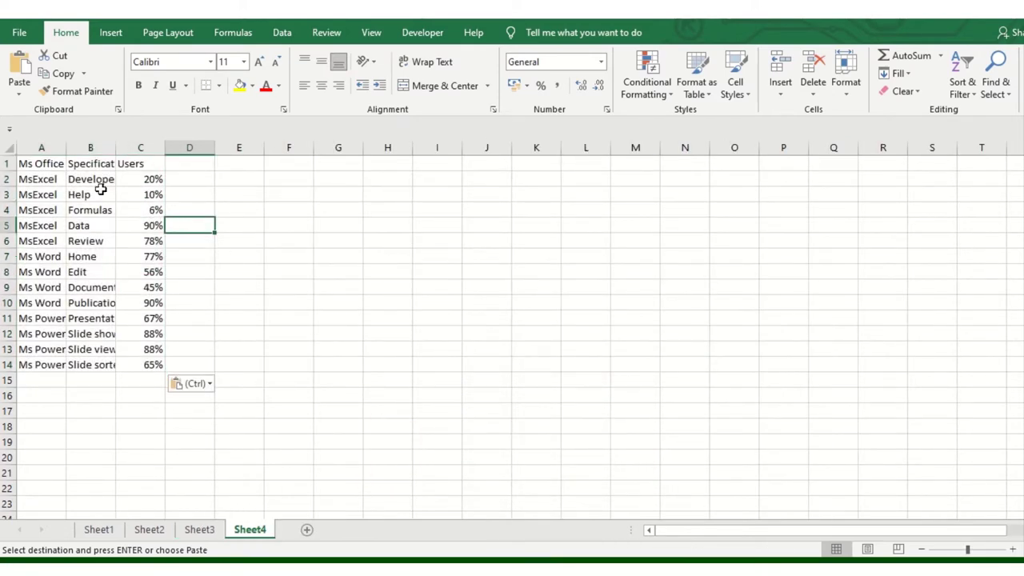
# - Autofit columns A and B and make the A1:C1 headers bold
pyautogui.doubleClick(64, 151)
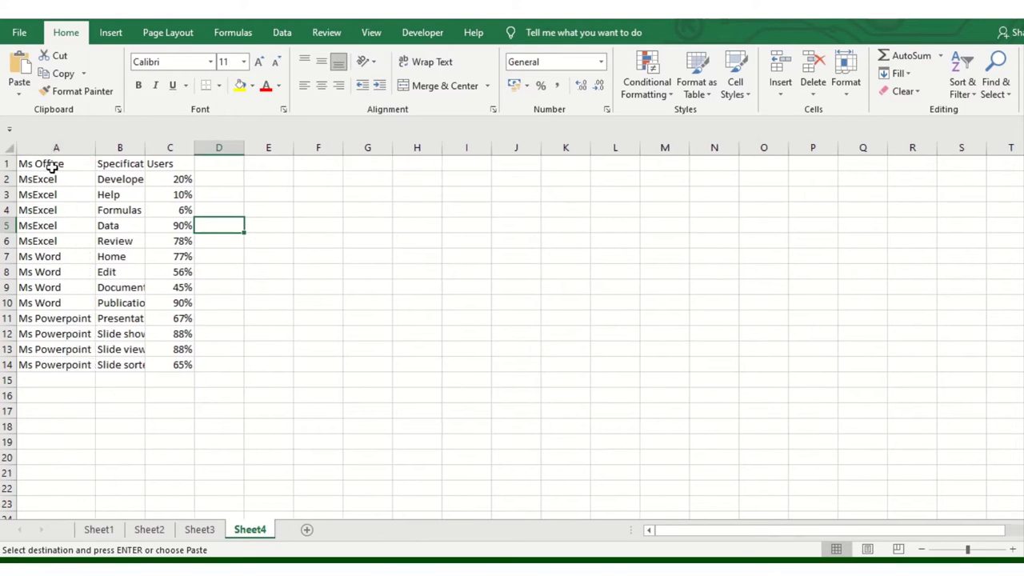
pyautogui.moveTo(51, 164); pyautogui.dragTo(172, 163)
pyautogui.click(138, 85)
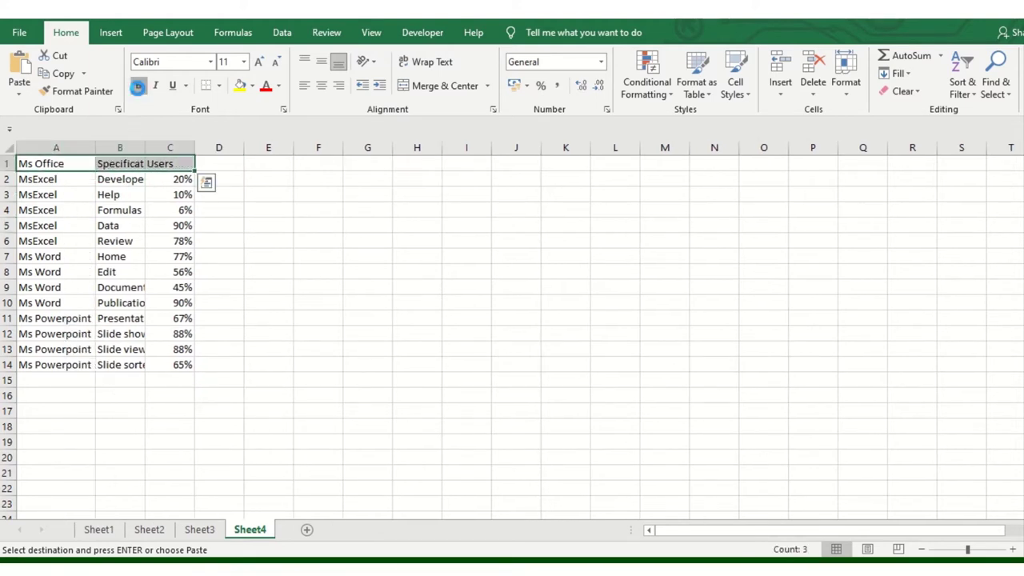
pyautogui.click(137, 236)
pyautogui.doubleClick(148, 149)
pyautogui.click(192, 164)
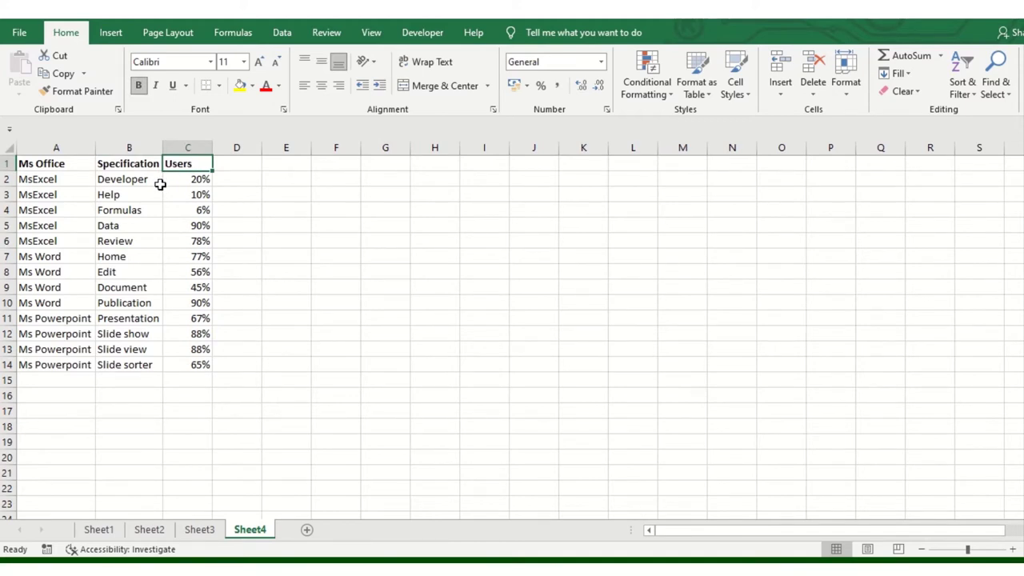
# - Change cell B3 from Help to 'Font'
pyautogui.click(137, 181)
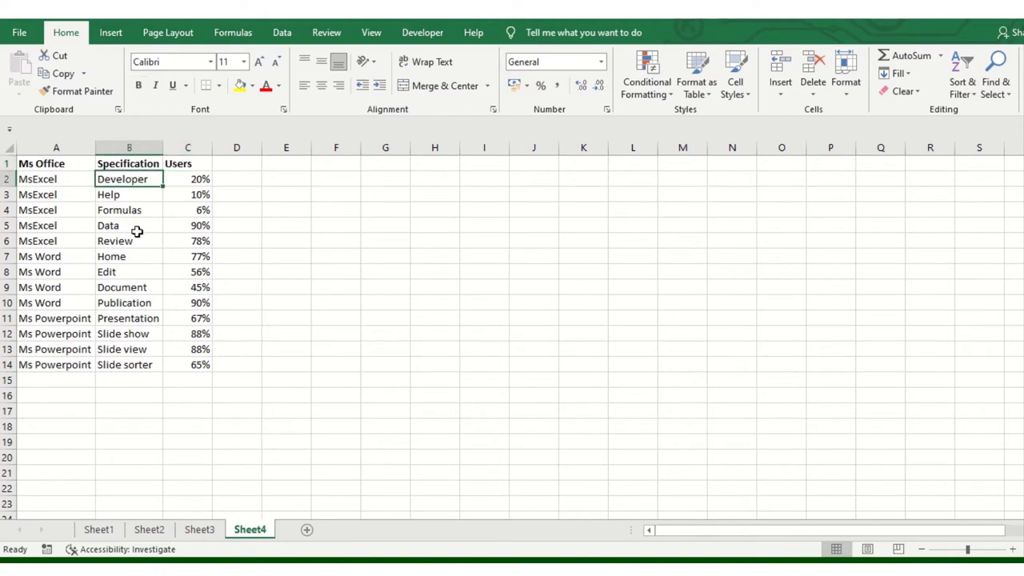
pyautogui.click(131, 199)
pyautogui.write('Font')
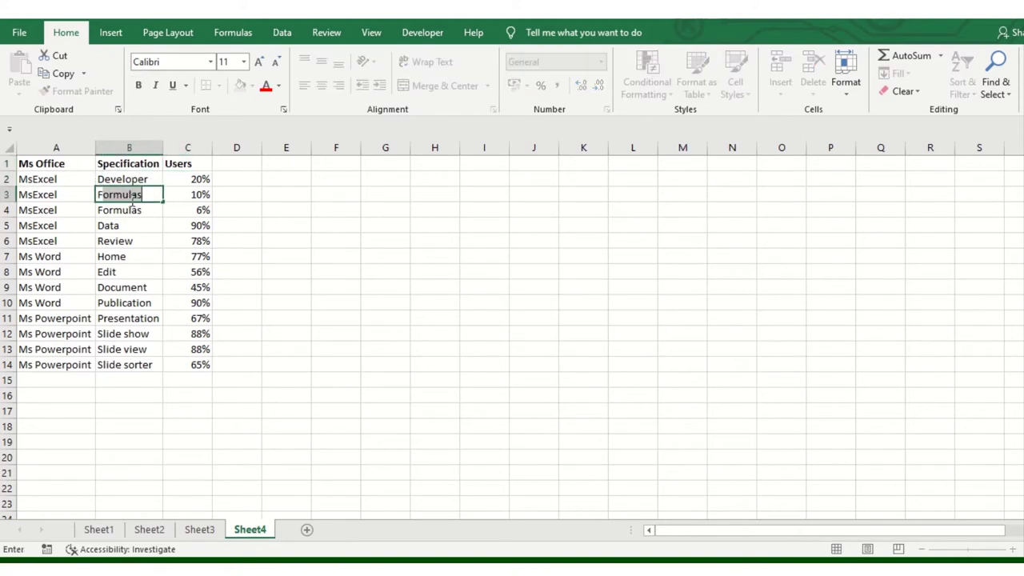
pyautogui.press('Return')
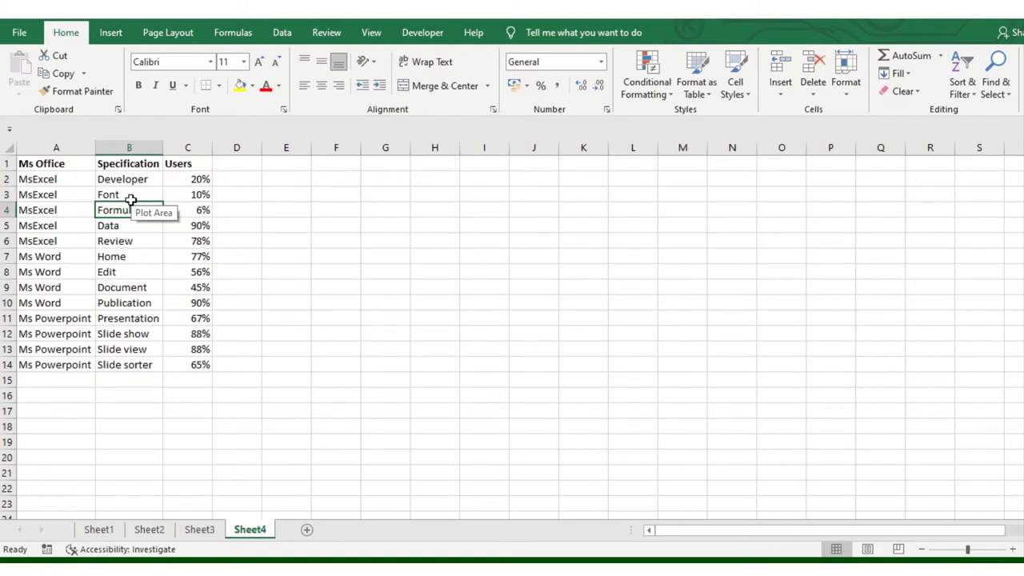
pyautogui.click(63, 252)
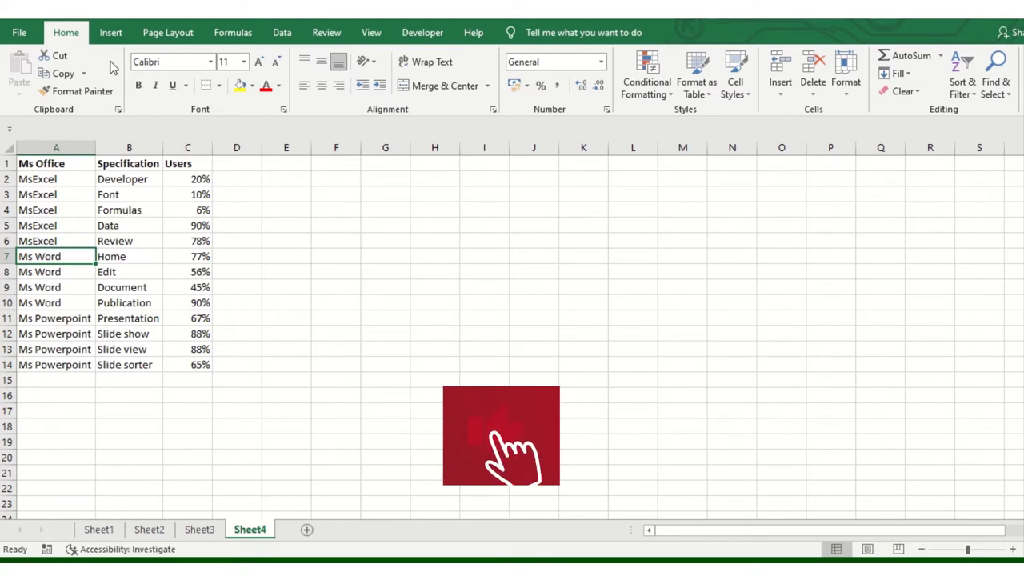
pyautogui.click(110, 32)
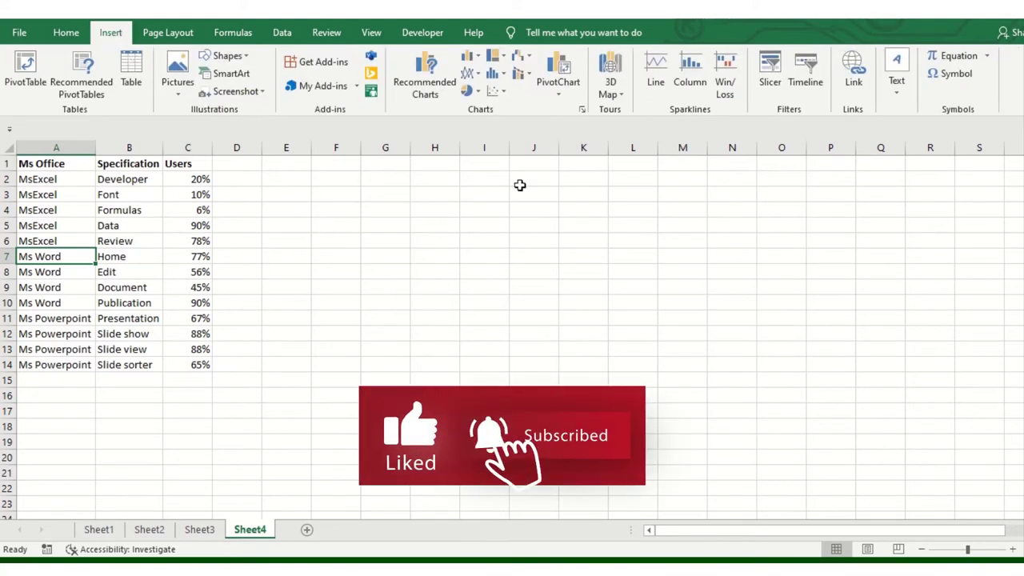
pyautogui.click(518, 58)
pyautogui.click(494, 57)
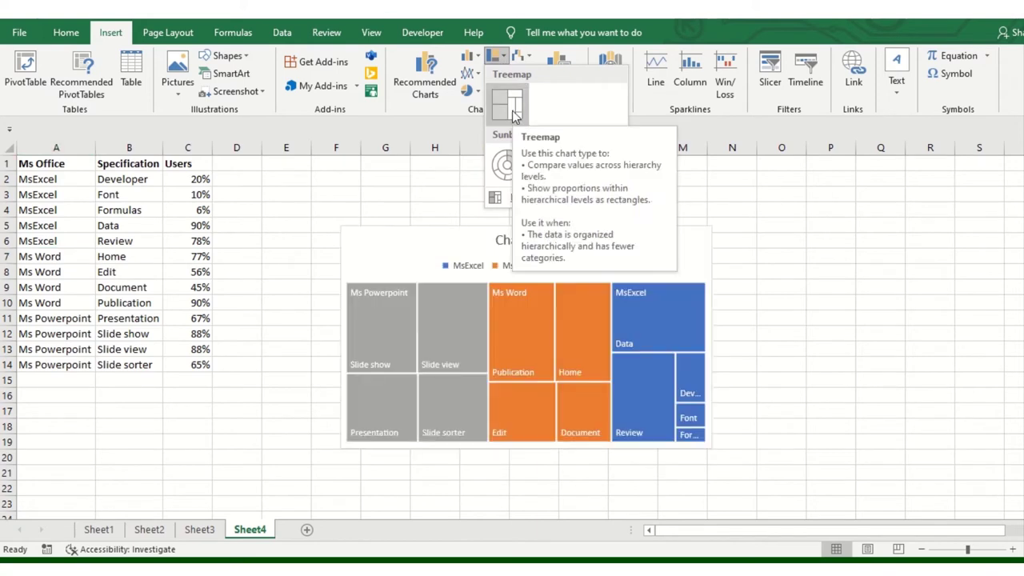
pyautogui.click(323, 212)
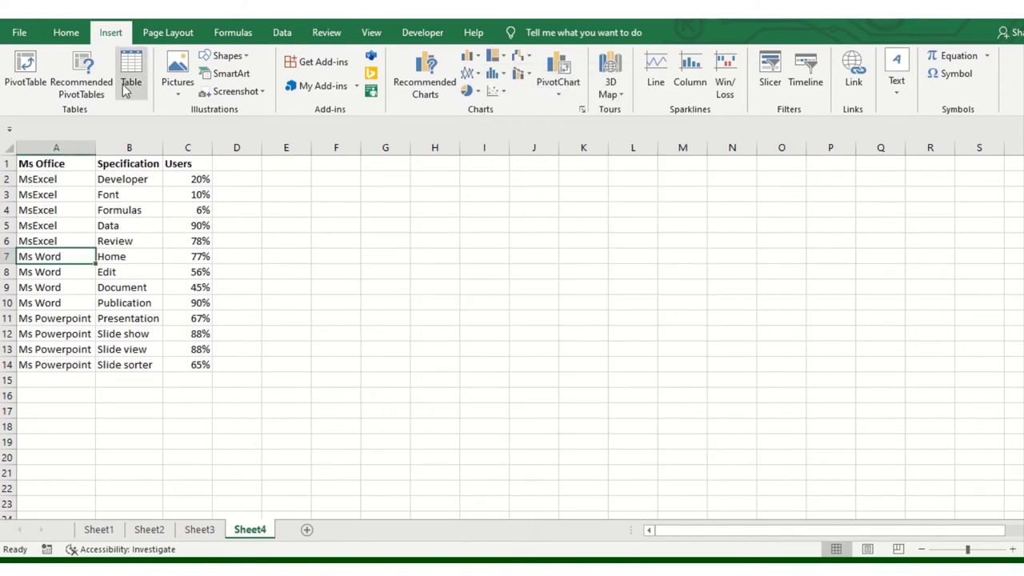
pyautogui.click(66, 34)
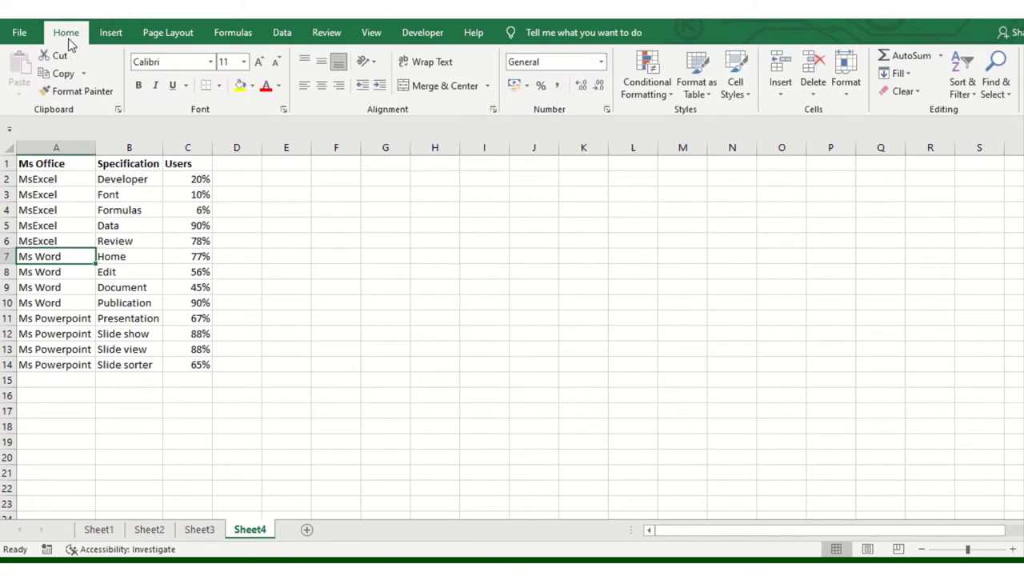
pyautogui.click(50, 193)
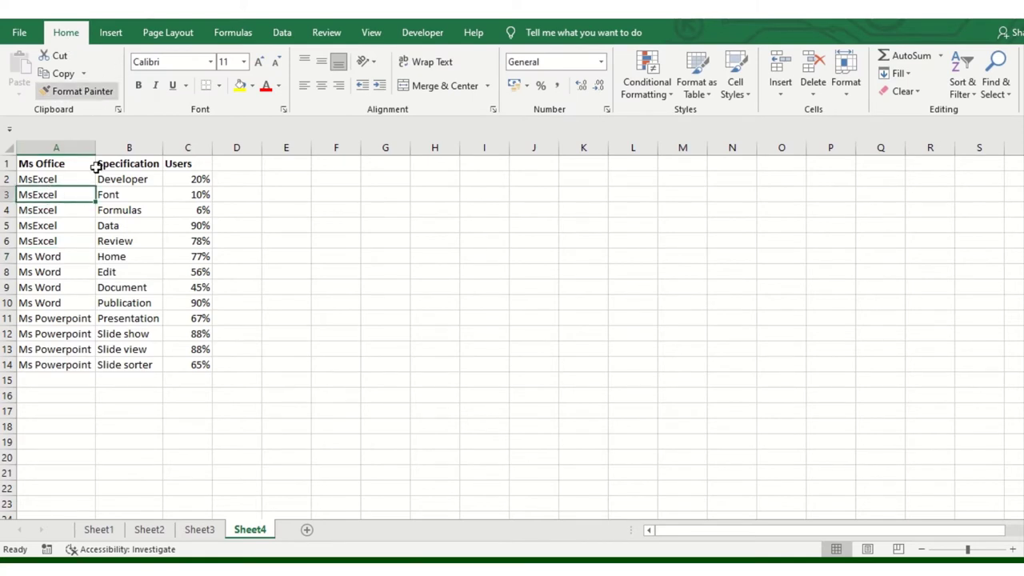
pyautogui.click(156, 209)
pyautogui.click(196, 211)
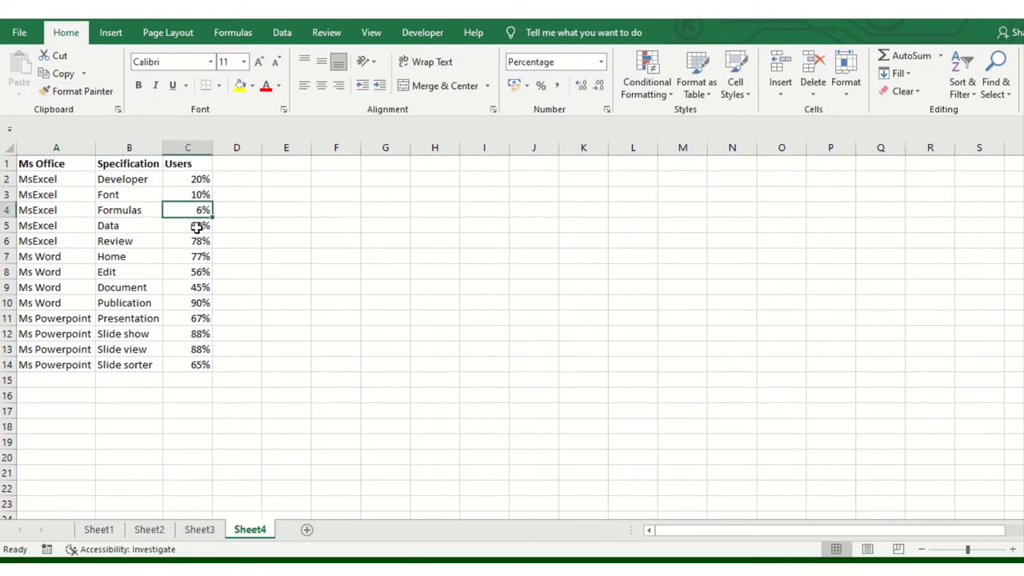
pyautogui.click(141, 240)
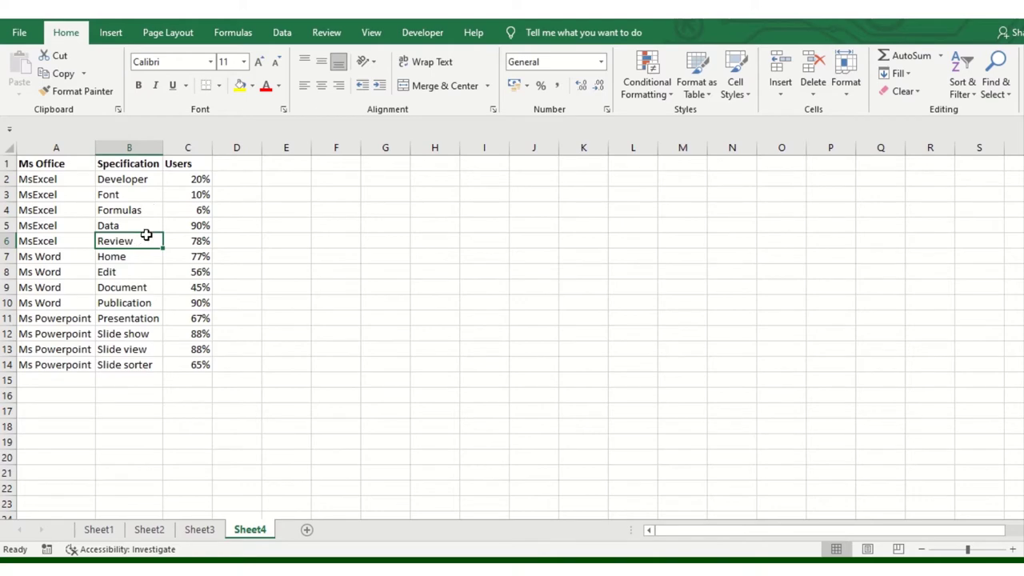
pyautogui.click(117, 36)
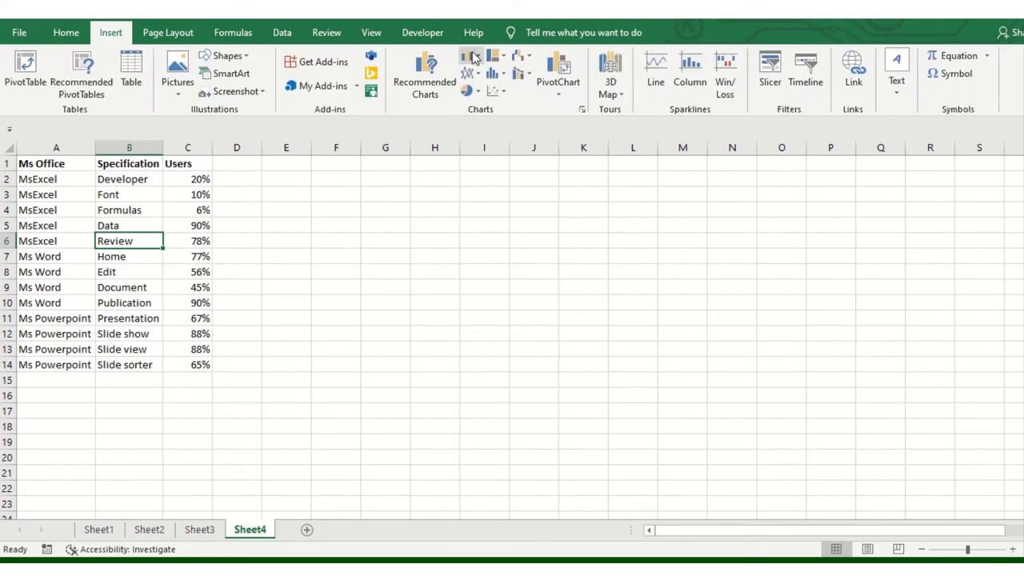
pyautogui.click(502, 58)
pyautogui.click(506, 104)
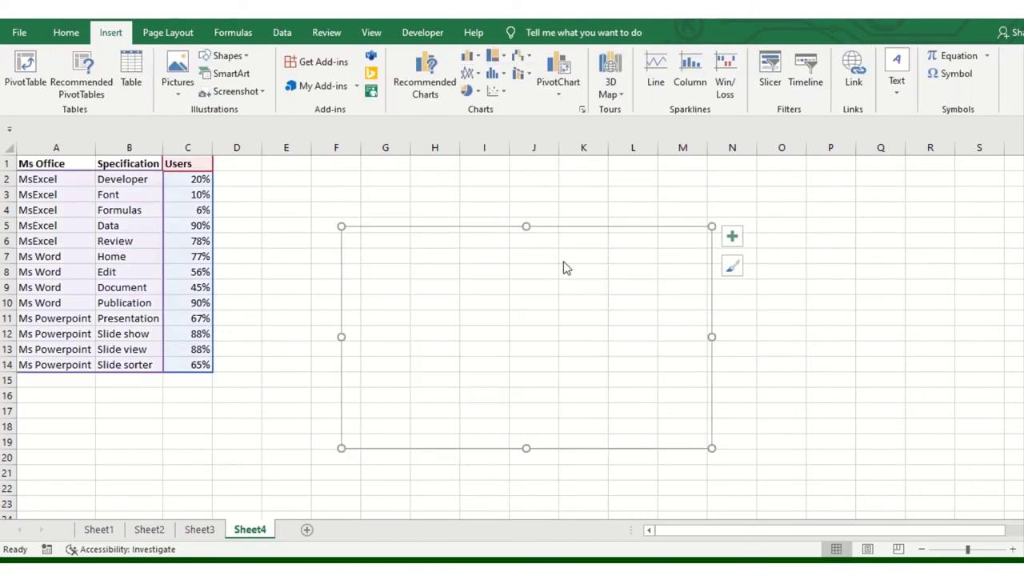
pyautogui.moveTo(561, 227); pyautogui.dragTo(486, 199)
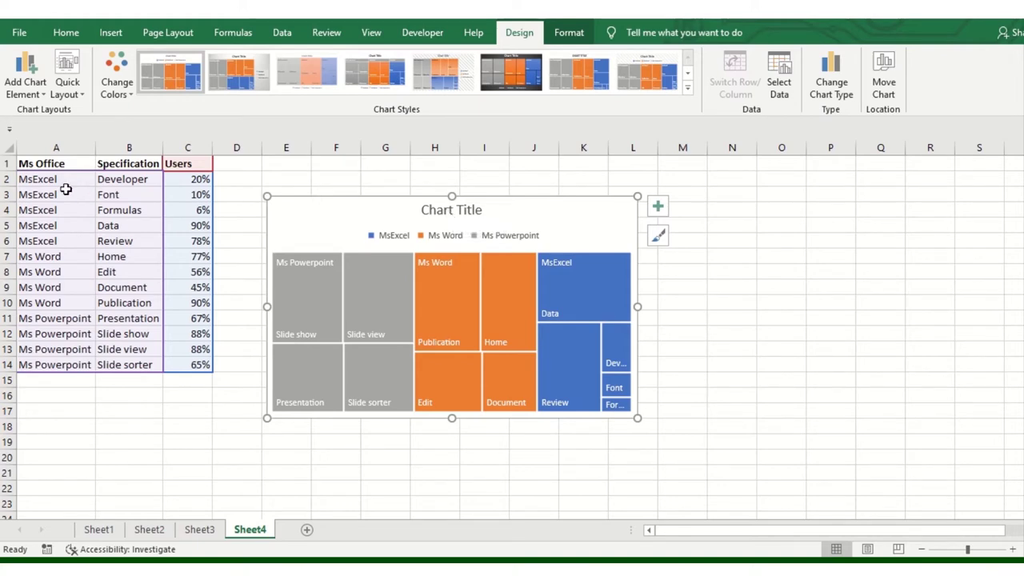
pyautogui.moveTo(67, 181); pyautogui.dragTo(63, 245)
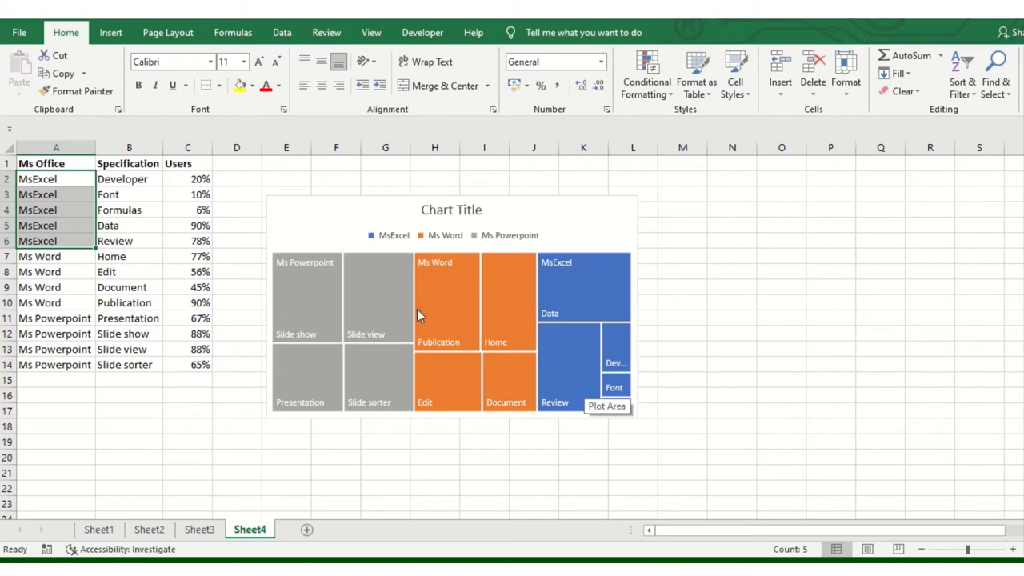
pyautogui.moveTo(62, 259); pyautogui.dragTo(61, 312)
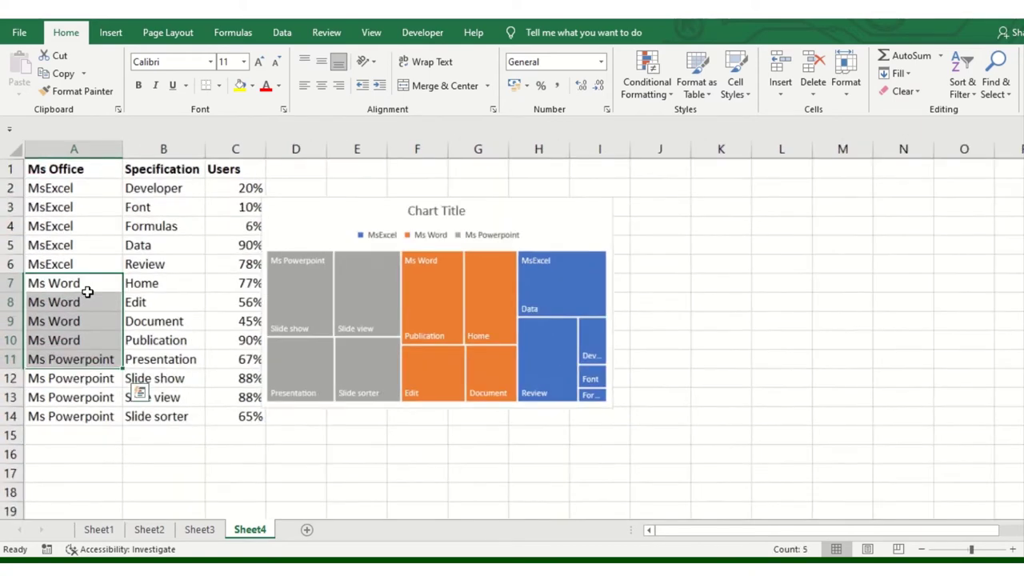
pyautogui.scroll(2, 85, 290)
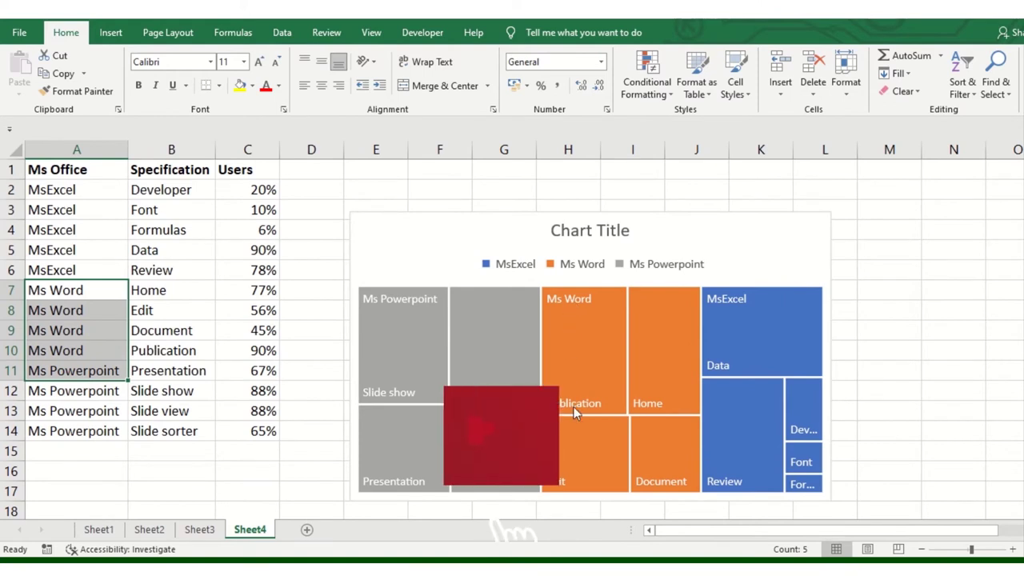
pyautogui.moveTo(97, 372); pyautogui.dragTo(105, 429)
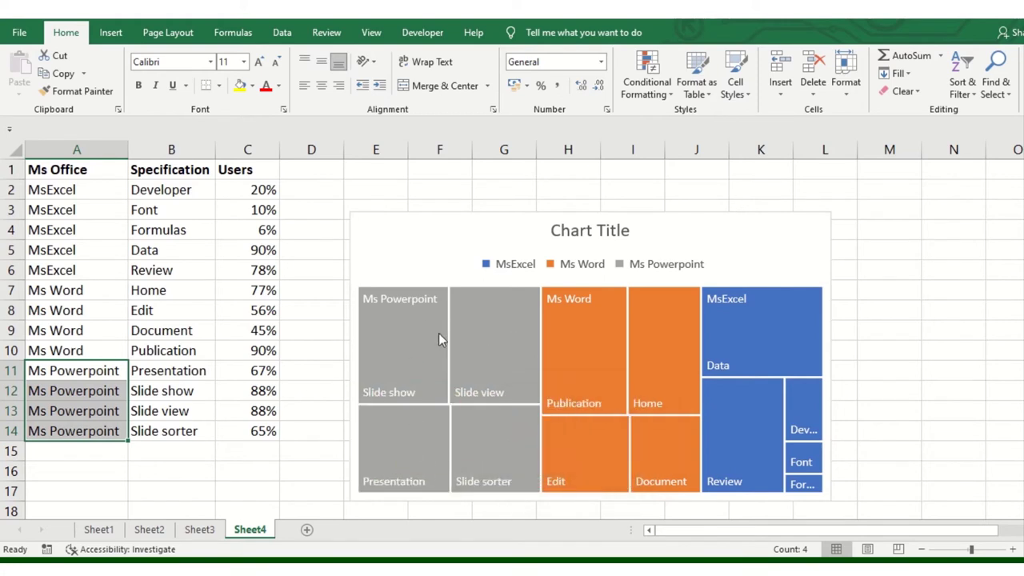
pyautogui.click(173, 390)
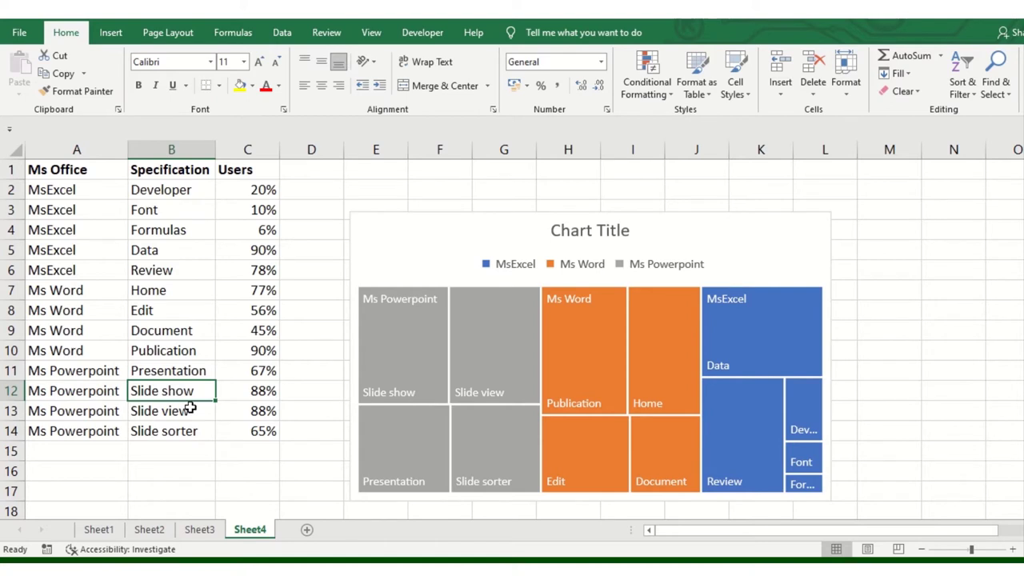
# - Change B12 to 'merge and center' and set its Users value in C12 to 90%
pyautogui.write('merge')
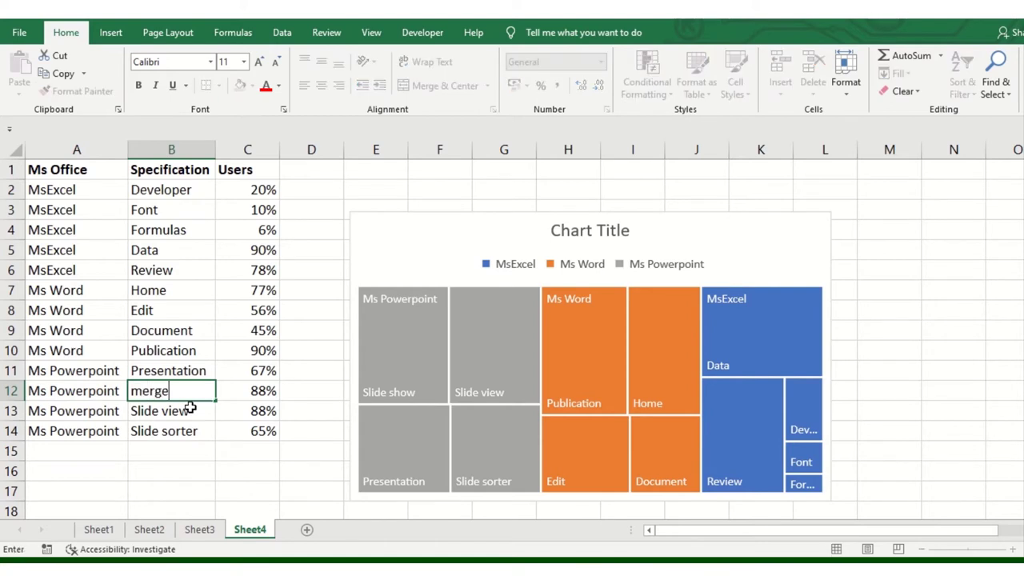
pyautogui.write(' and center')
pyautogui.press('Return')
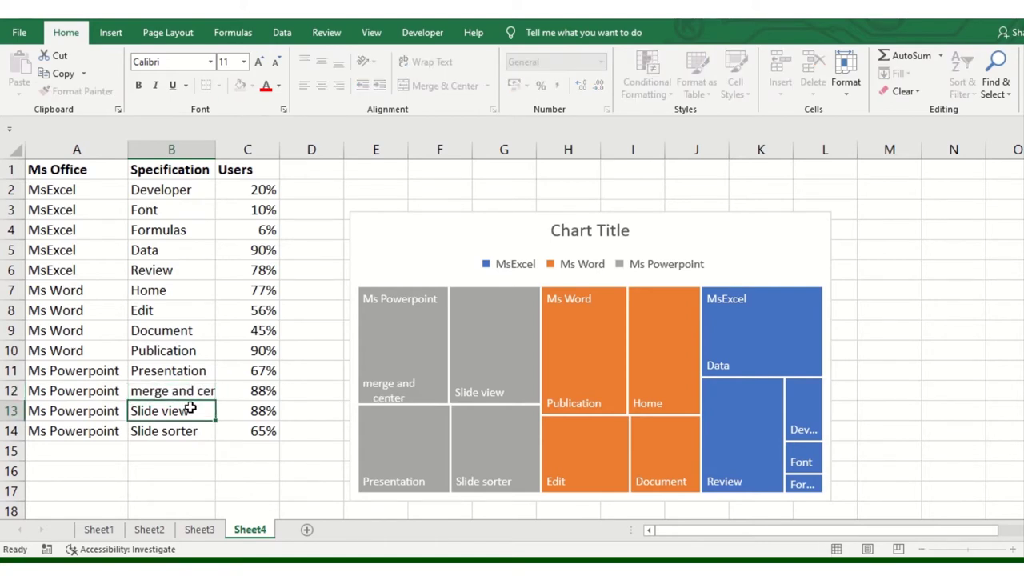
pyautogui.press('Up')
pyautogui.press('Right')
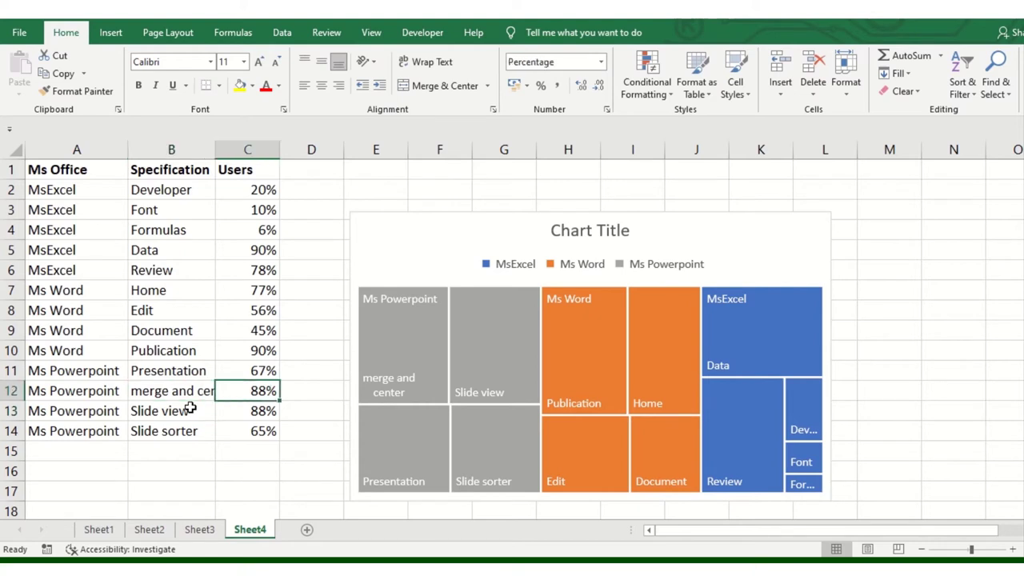
pyautogui.write('90')
pyautogui.press('Return')
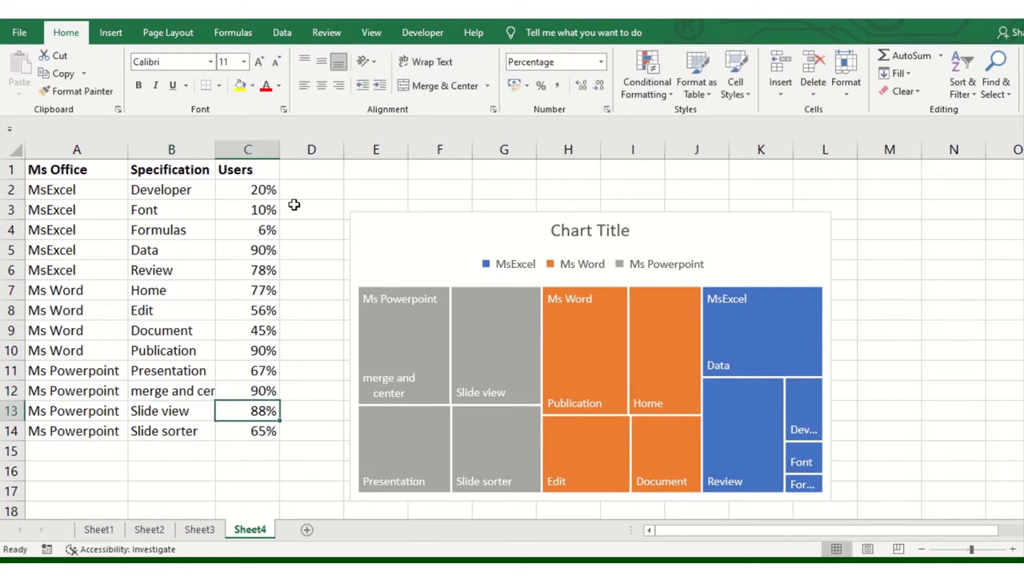
# - Move the treemap chart slightly up and to the left
pyautogui.click(194, 205)
pyautogui.moveTo(83, 184); pyautogui.dragTo(104, 391)
pyautogui.click(172, 350)
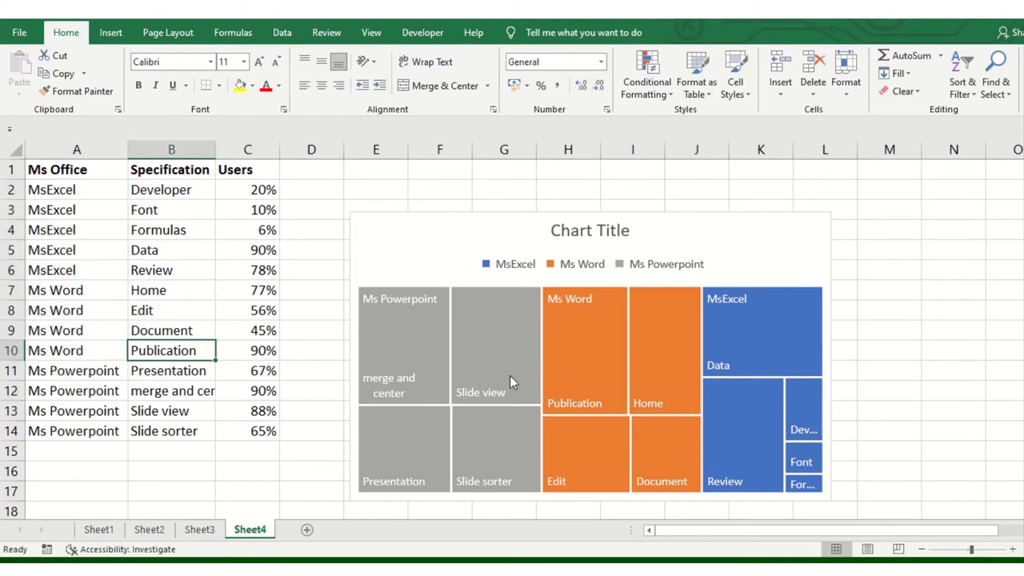
pyautogui.click(544, 213)
pyautogui.moveTo(519, 212); pyautogui.dragTo(503, 196)
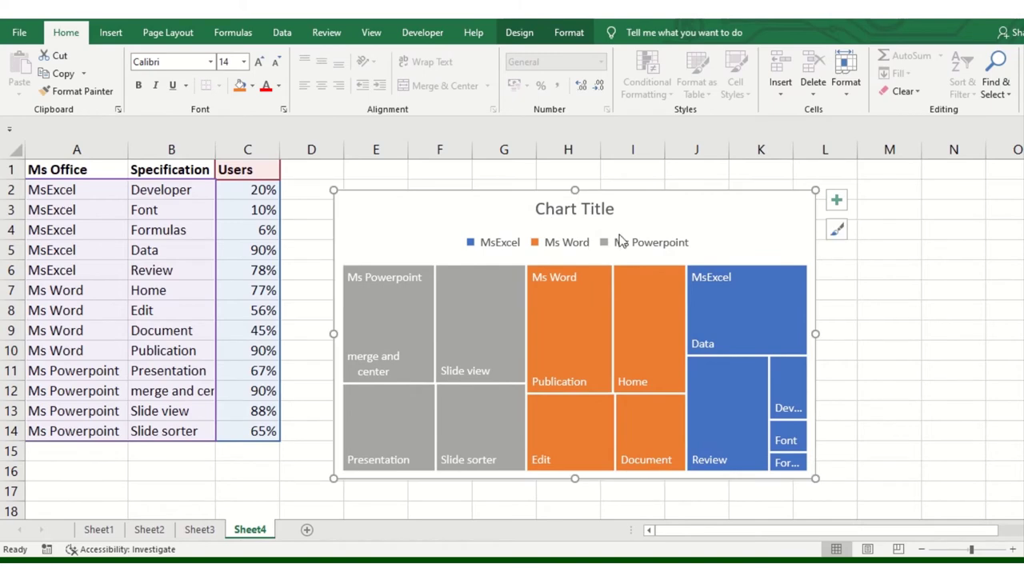
# - Replace the chart title with 'Tree map' and nudge the chart slightly left
pyautogui.click(589, 208)
pyautogui.doubleClick(594, 206)
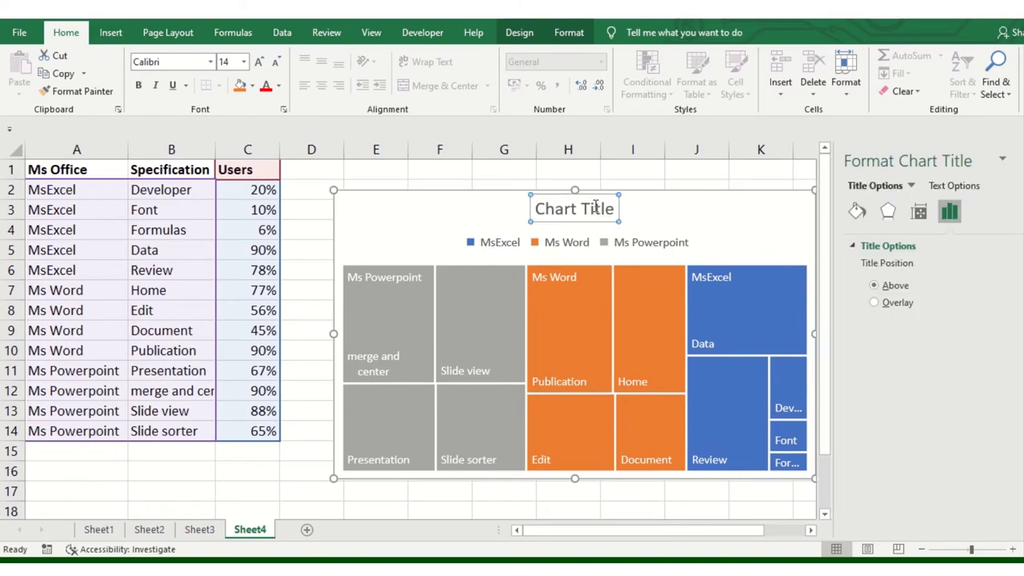
pyautogui.tripleClick(595, 206)
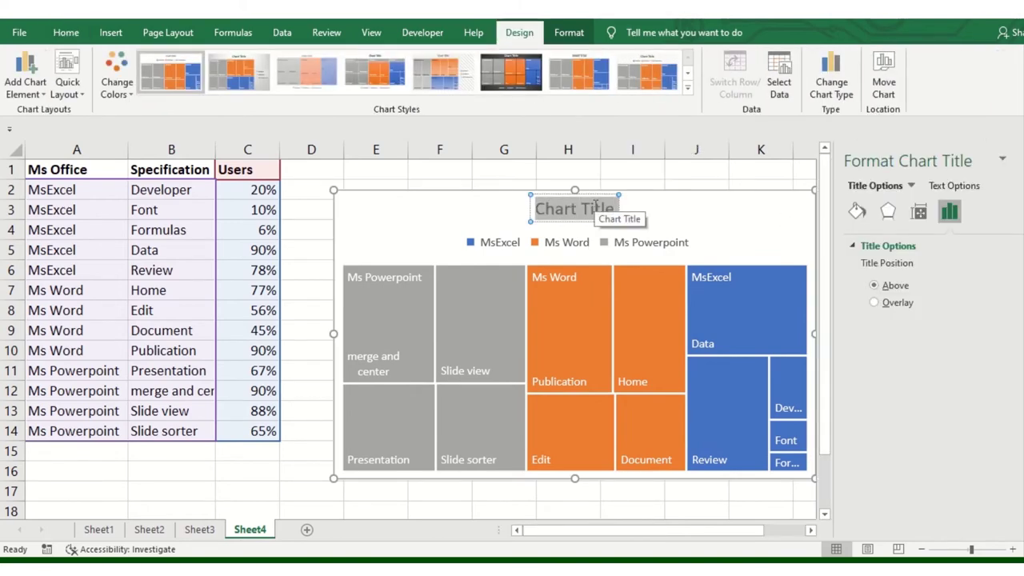
pyautogui.write('Tru')
pyautogui.press('BackSpace')
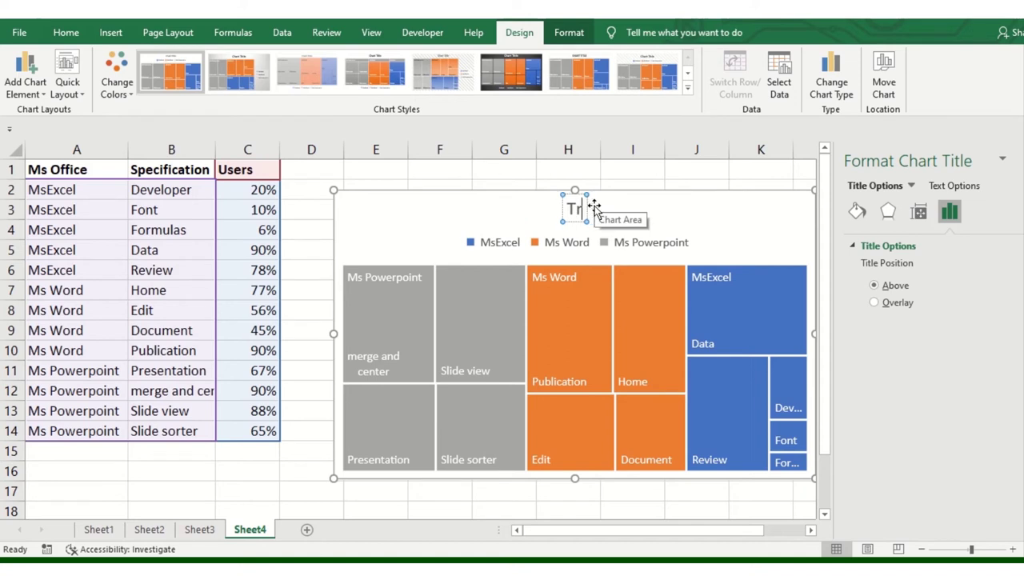
pyautogui.write('ee map')
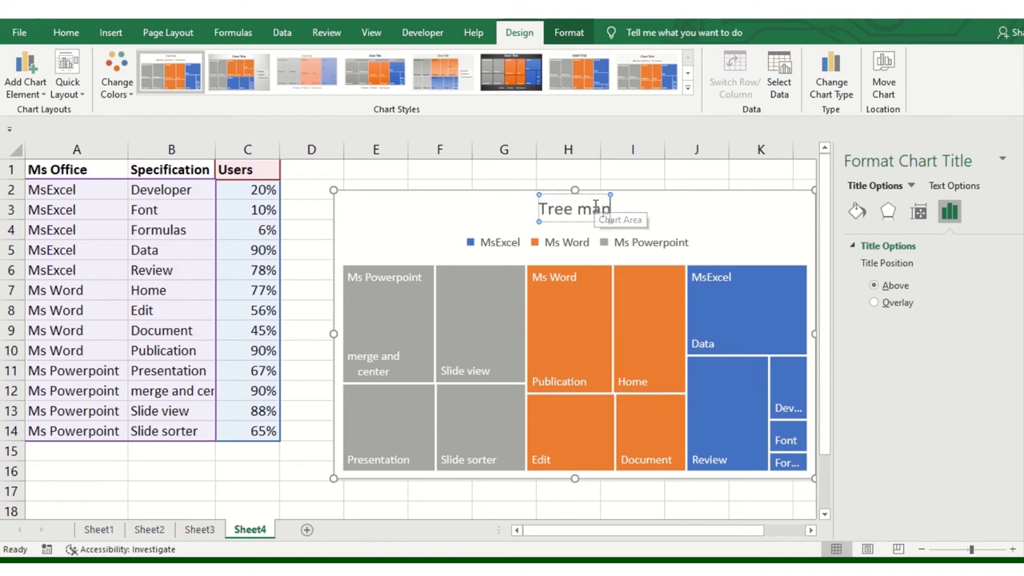
pyautogui.click(686, 263)
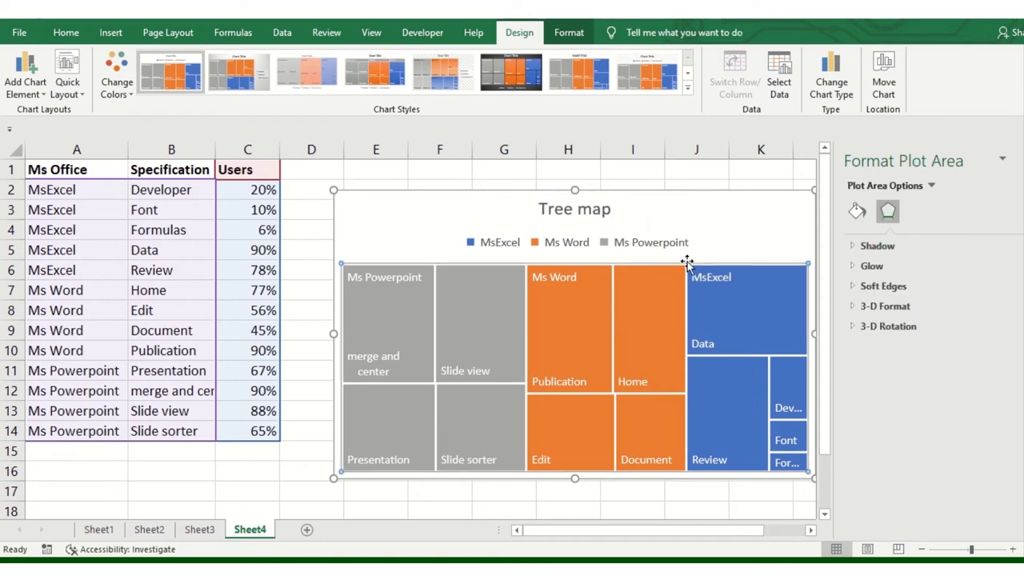
pyautogui.click(711, 241)
pyautogui.moveTo(765, 197); pyautogui.dragTo(745, 199)
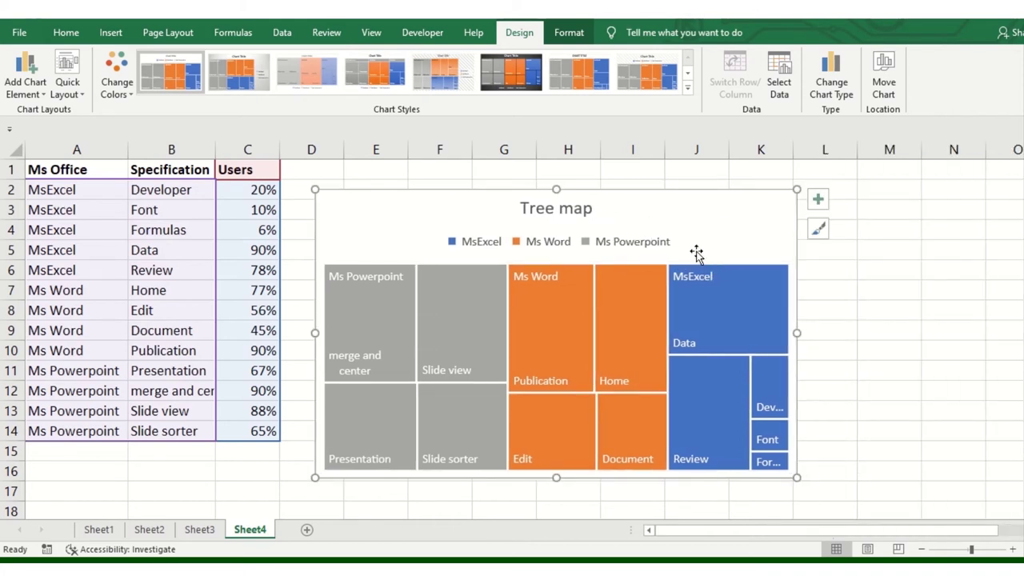
# - Set the treemap's Legend position to Bottom from the chart elements list
pyautogui.click(815, 200)
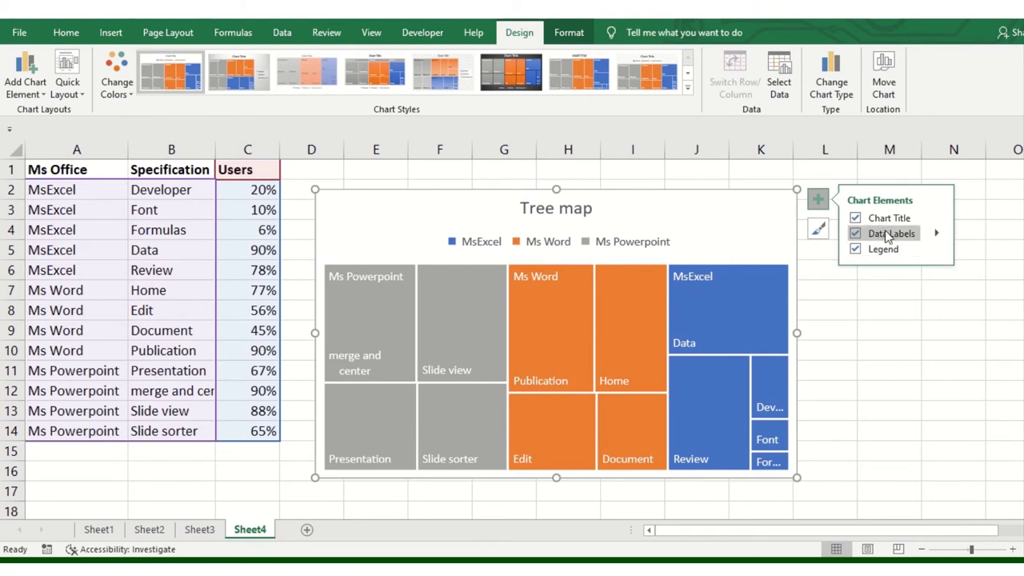
pyautogui.click(935, 249)
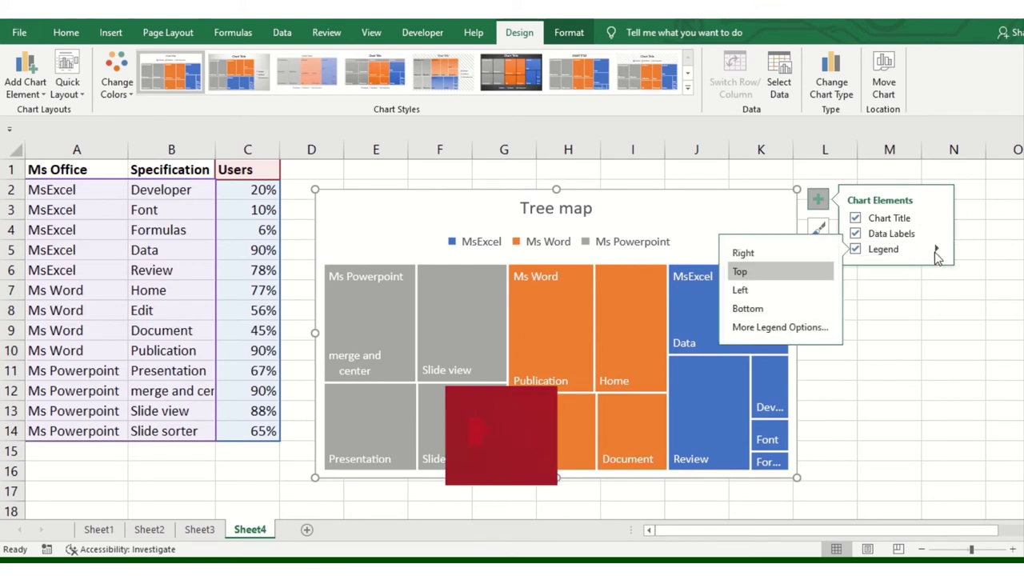
pyautogui.click(786, 307)
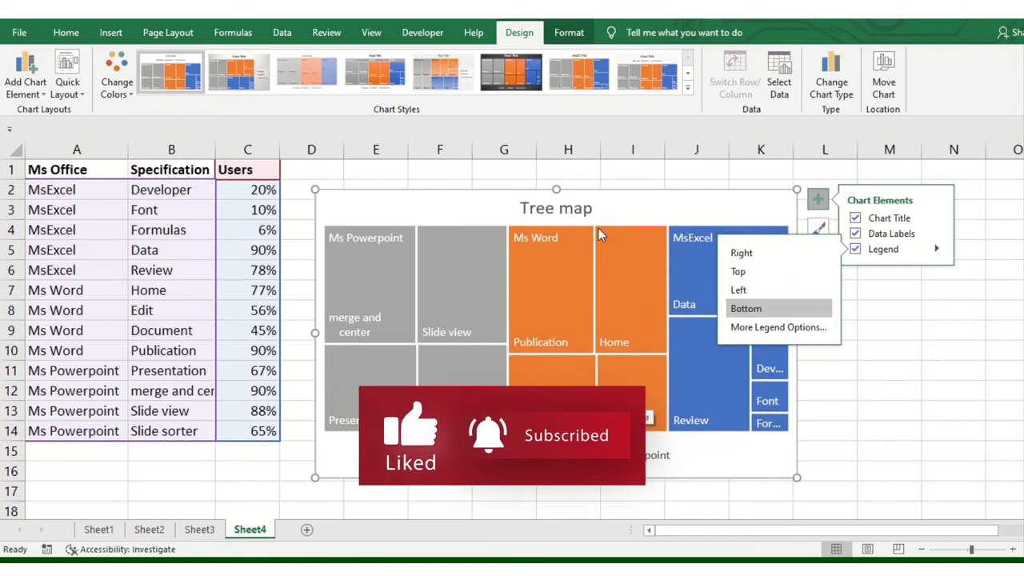
pyautogui.click(937, 234)
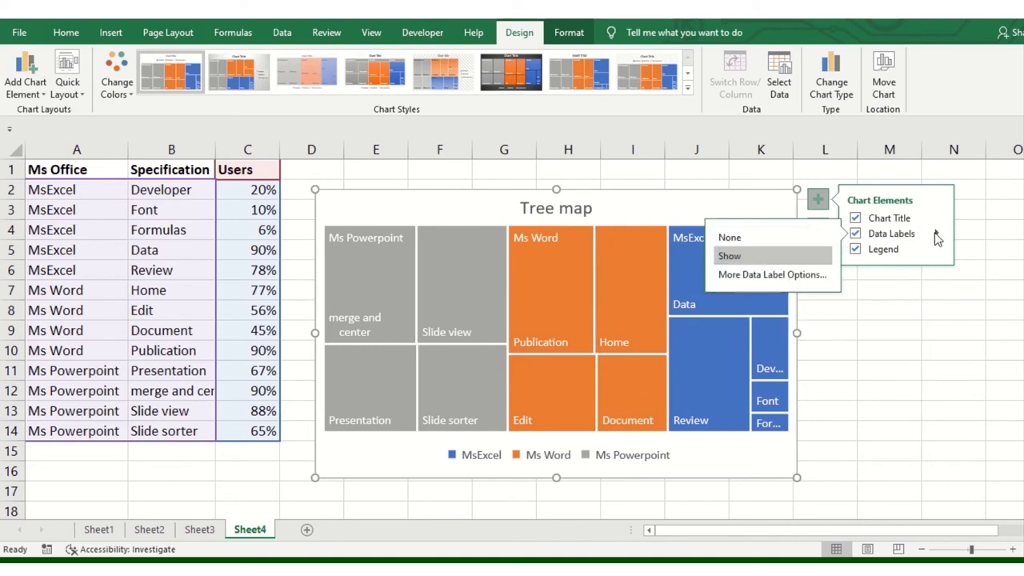
# - Tick Value in the data label options so labels read like 'Data, 90%'
pyautogui.click(750, 278)
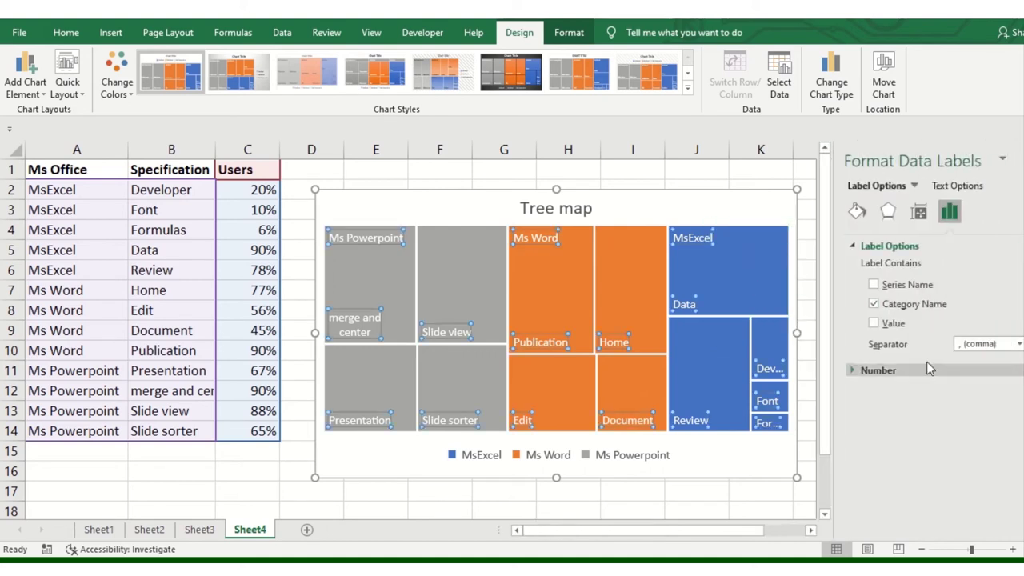
pyautogui.click(875, 324)
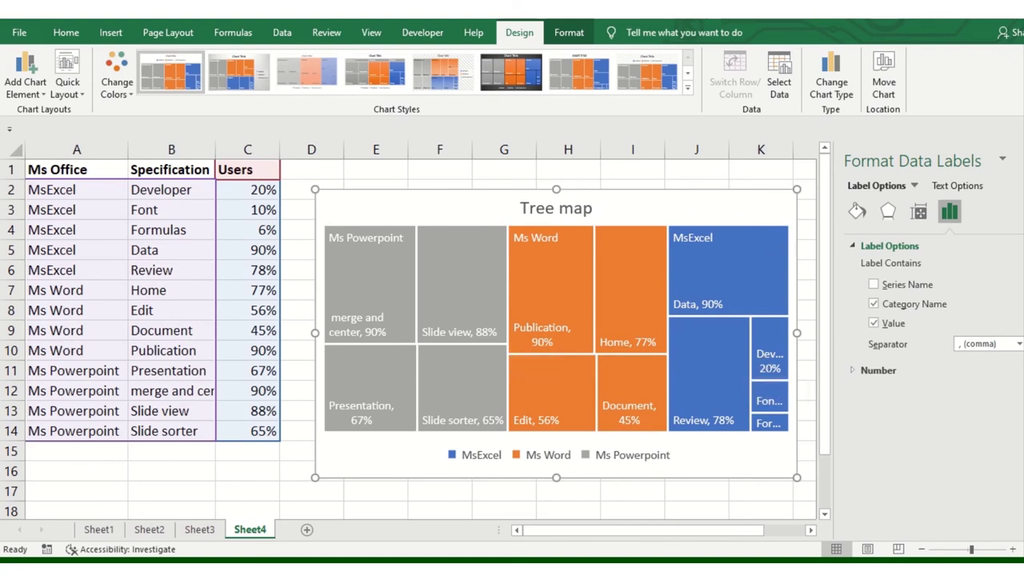
pyautogui.click(1019, 160)
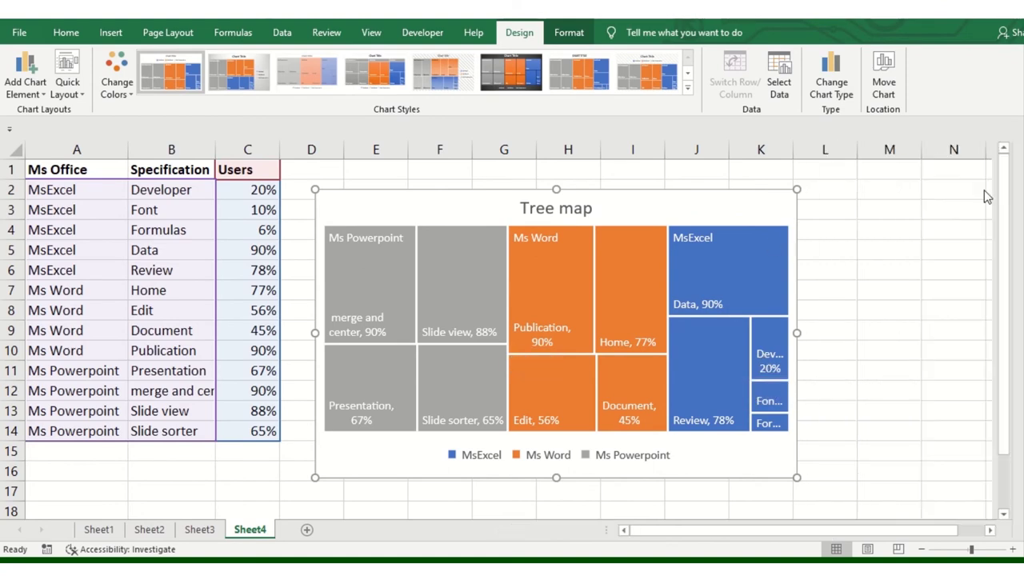
pyautogui.click(648, 184)
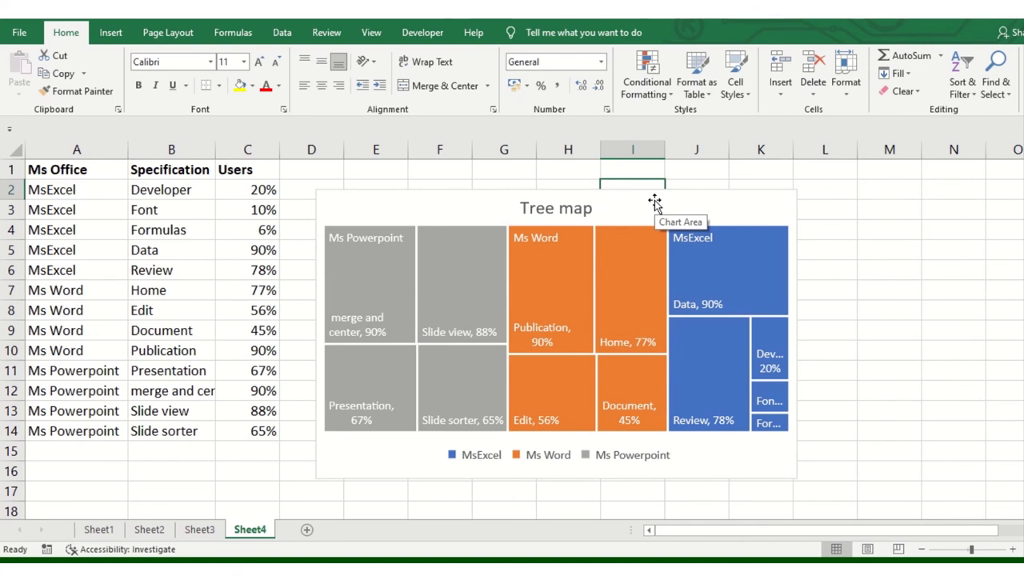